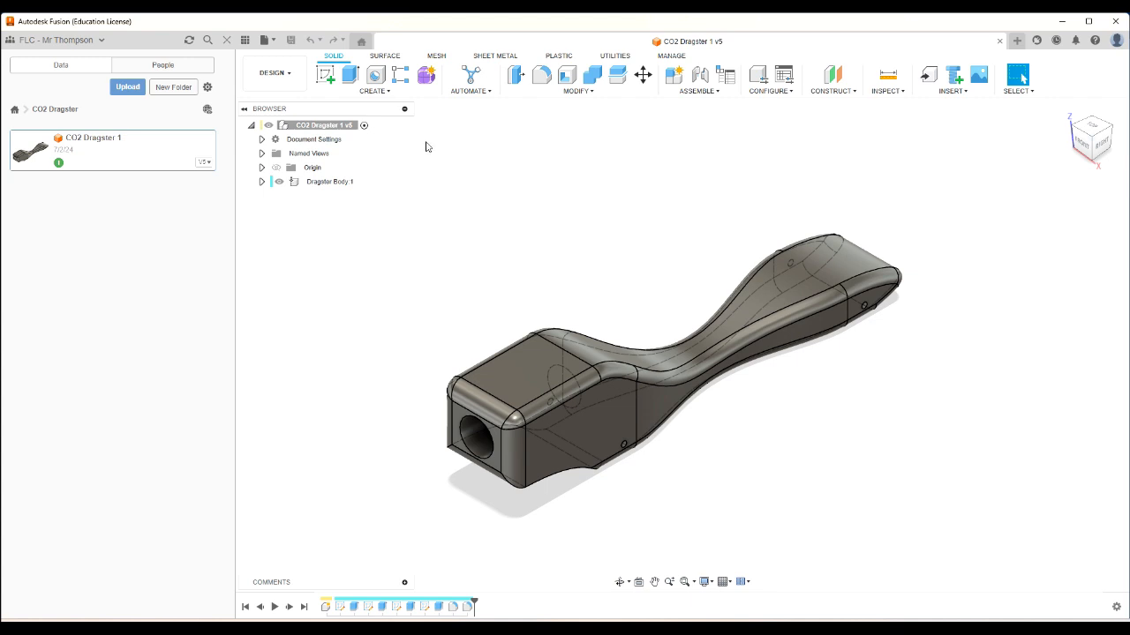
- Start a new drawing from the CO2 Dragster design with manual setup
{"action": "left_click", "coordinate": [273, 41]}
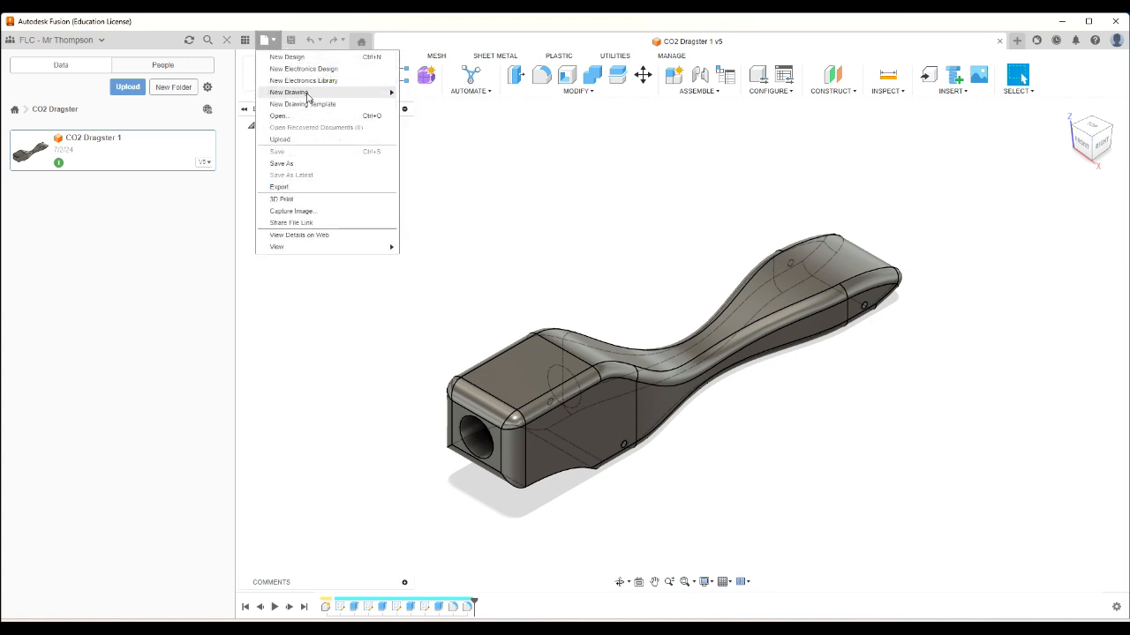
{"action": "mouse_move", "coordinate": [290, 92]}
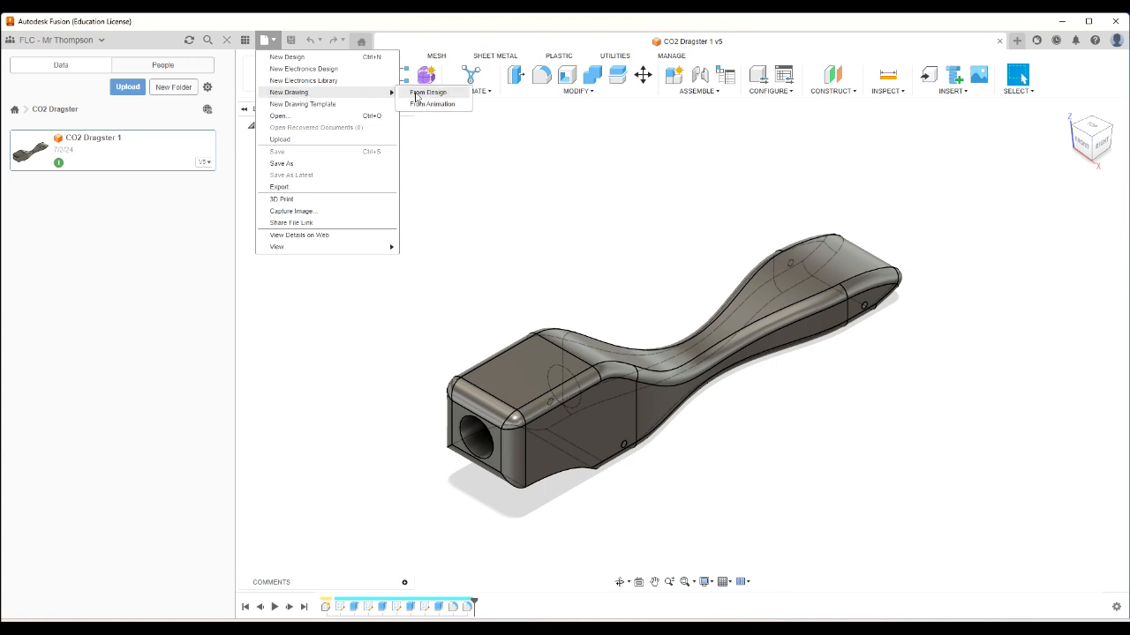
{"action": "left_click", "coordinate": [415, 93]}
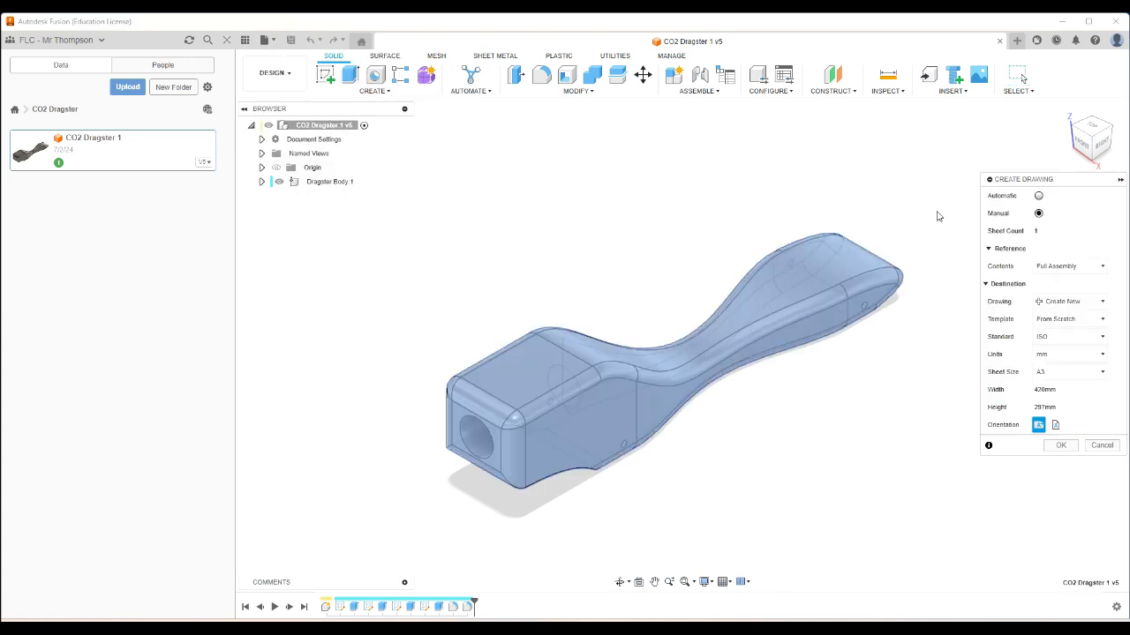
{"action": "left_click", "coordinate": [1039, 214]}
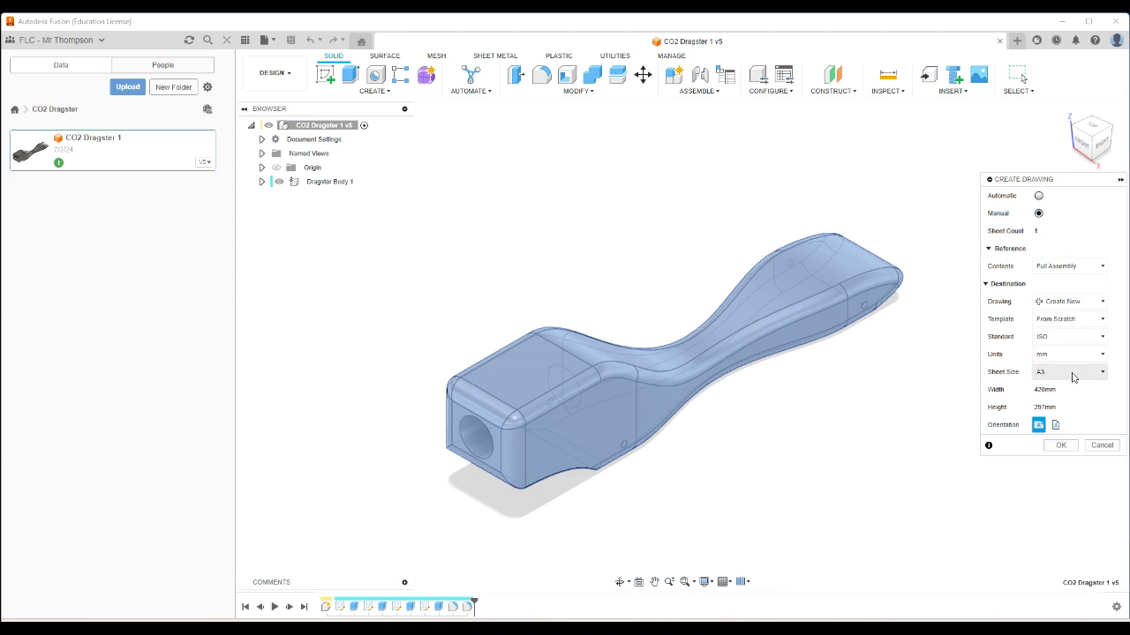
- Set the sheet size to A4, create the drawing and place the first view near the sheet centre
{"action": "left_click", "coordinate": [1071, 378]}
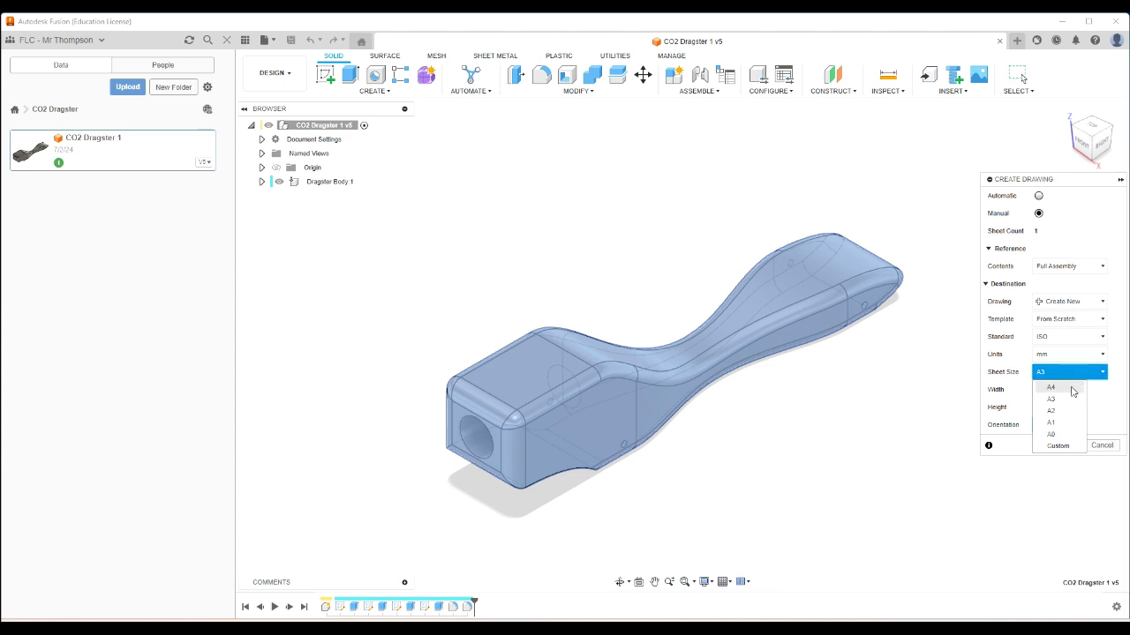
{"action": "left_click", "coordinate": [1071, 388]}
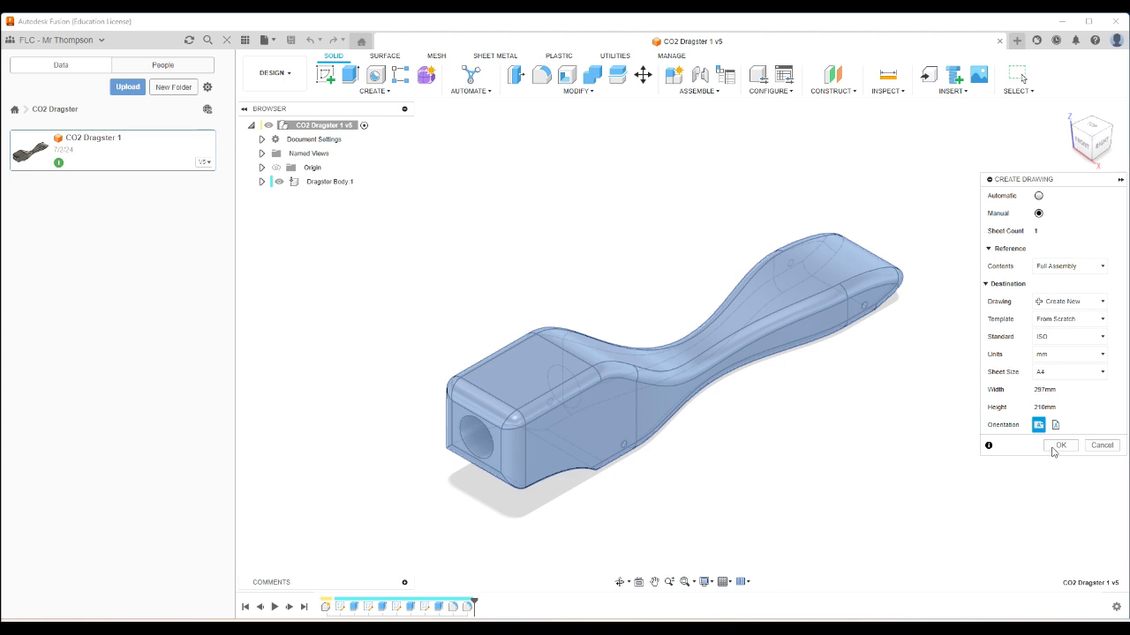
{"action": "left_click", "coordinate": [1059, 445]}
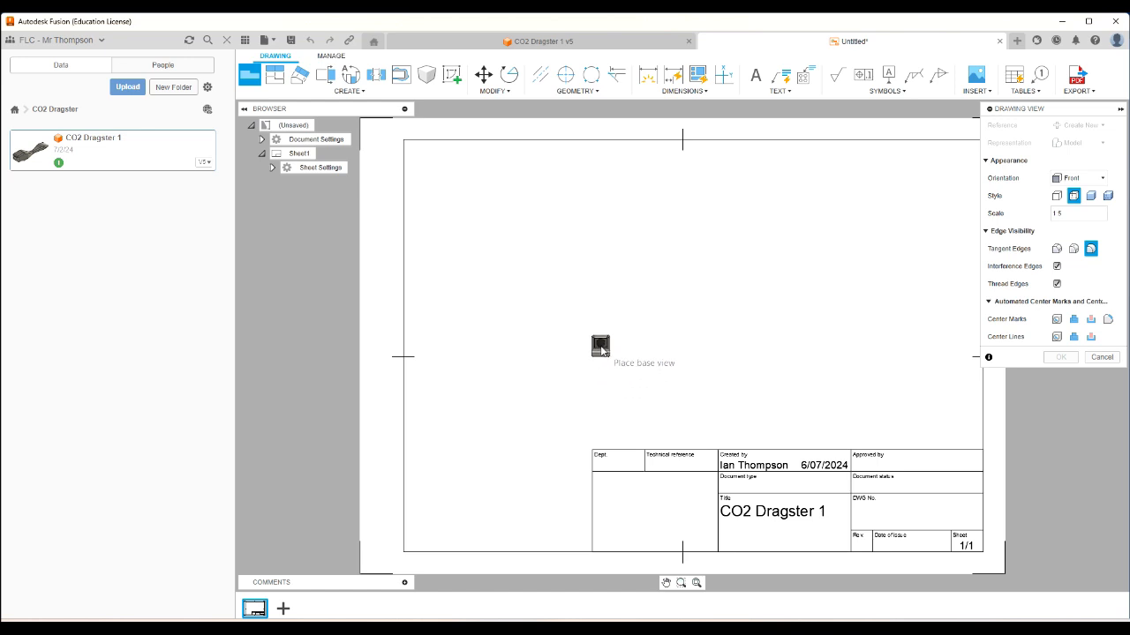
{"action": "left_click", "coordinate": [695, 379]}
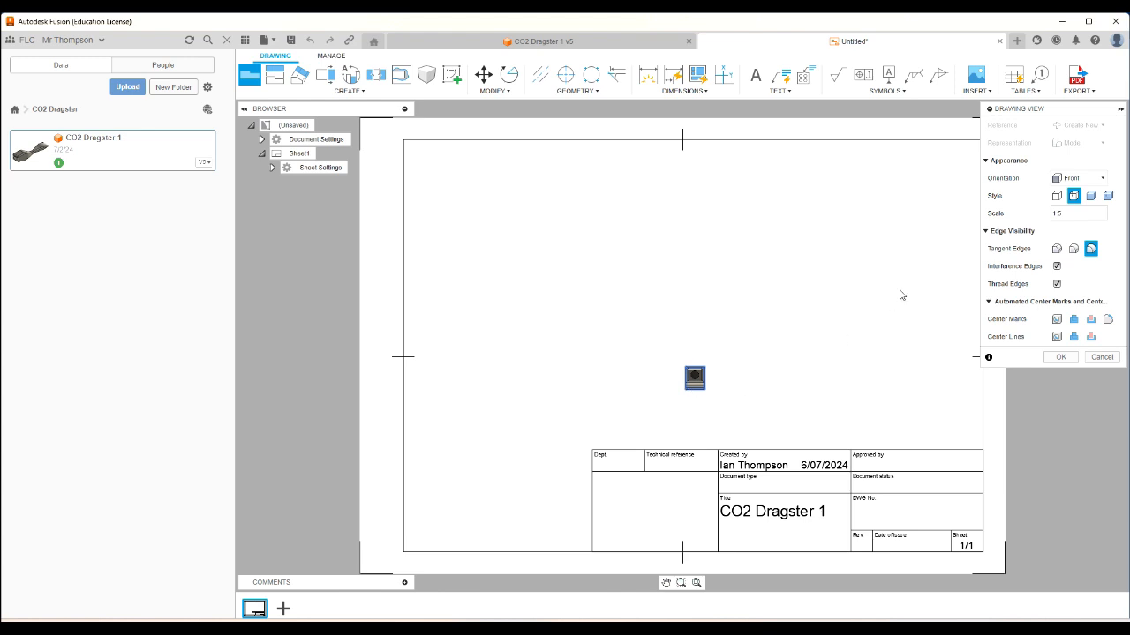
- Set the base view orientation to RIGHT and scale to 1:1, then confirm it
{"action": "left_click", "coordinate": [1089, 183]}
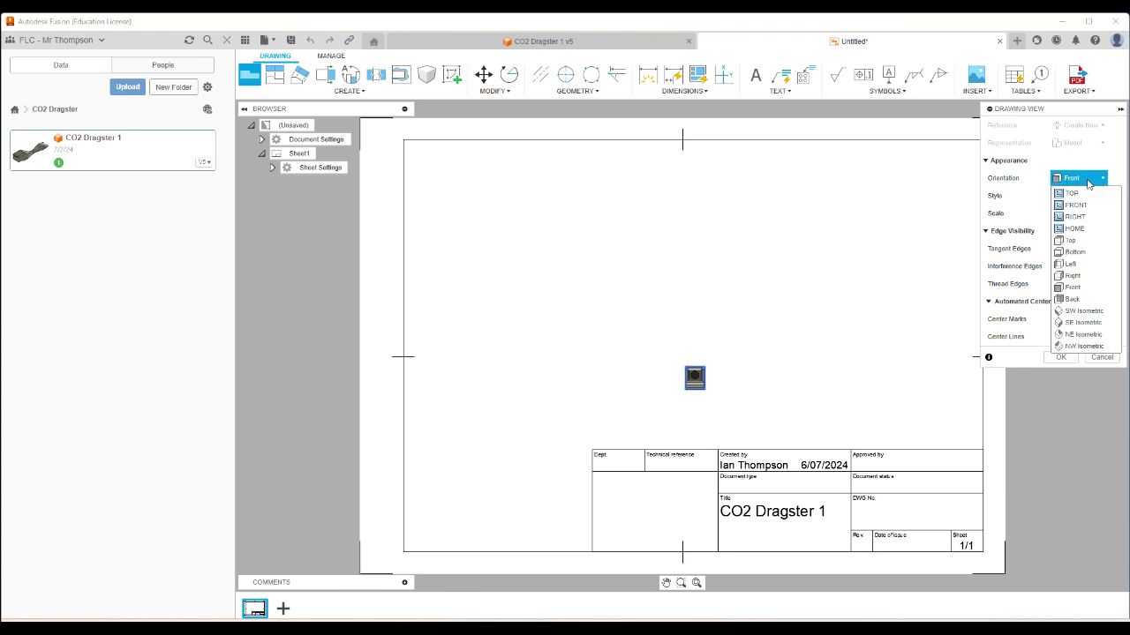
{"action": "left_click", "coordinate": [1079, 218]}
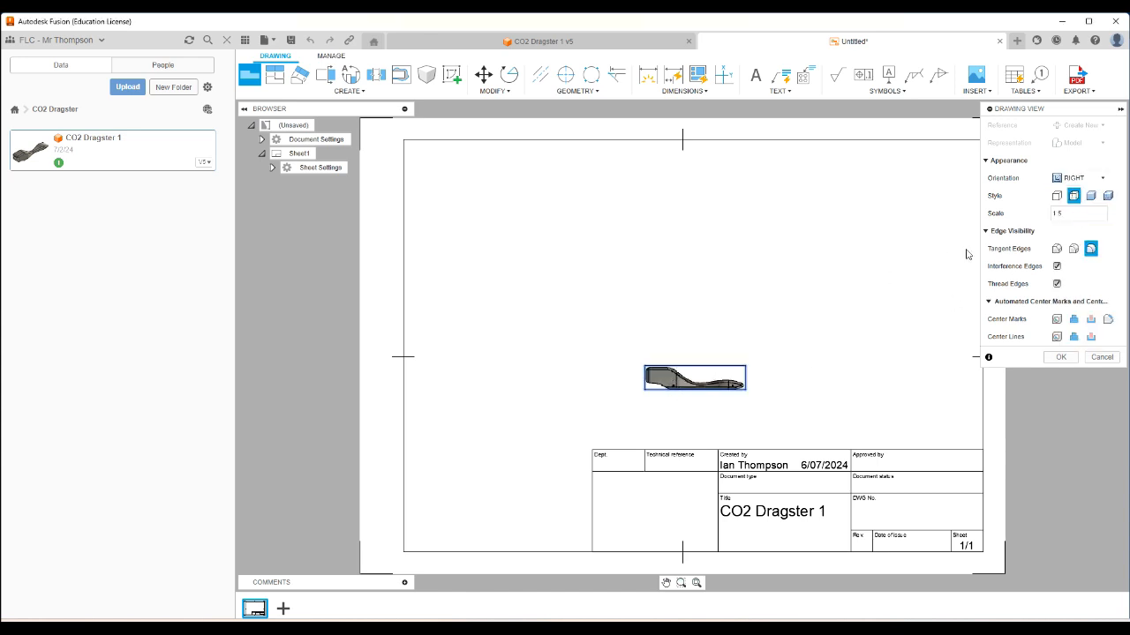
{"action": "left_click", "coordinate": [1069, 212]}
{"action": "key", "text": "BackSpace"}
{"action": "type", "text": "1"}
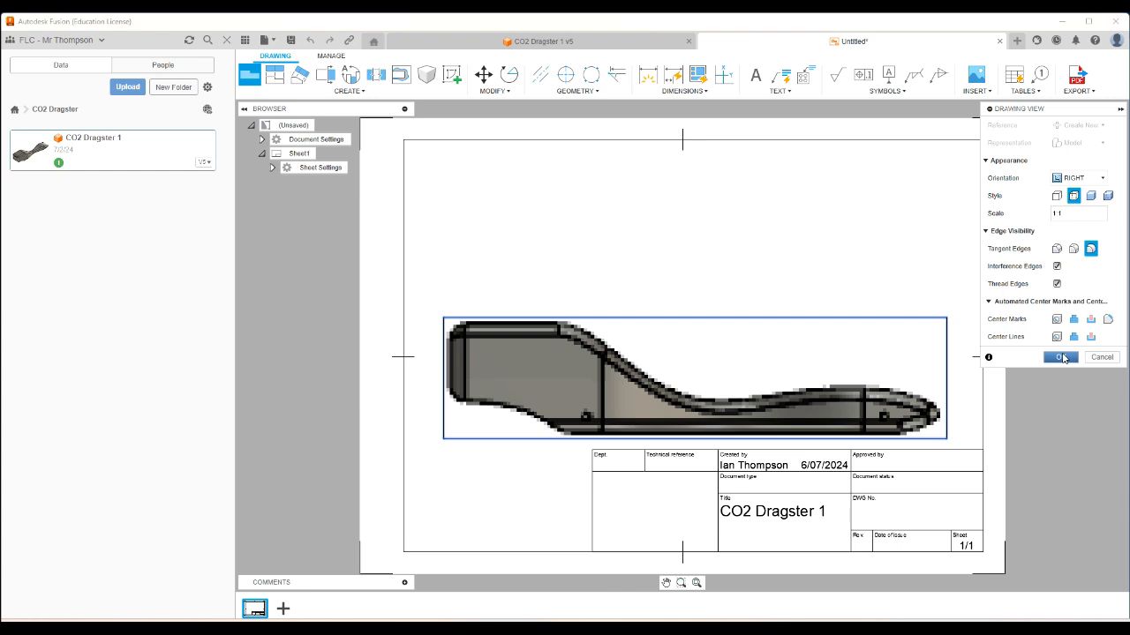
{"action": "left_click", "coordinate": [1063, 357]}
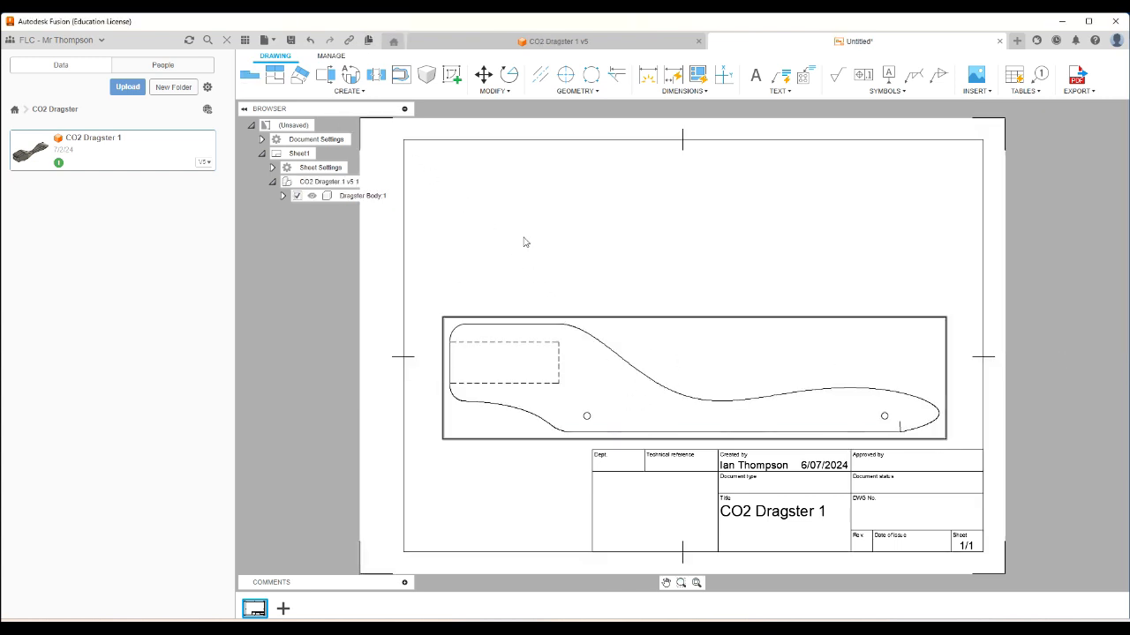
- Add a projected top view from the side view, placed above it on the sheet
{"action": "left_click", "coordinate": [274, 76]}
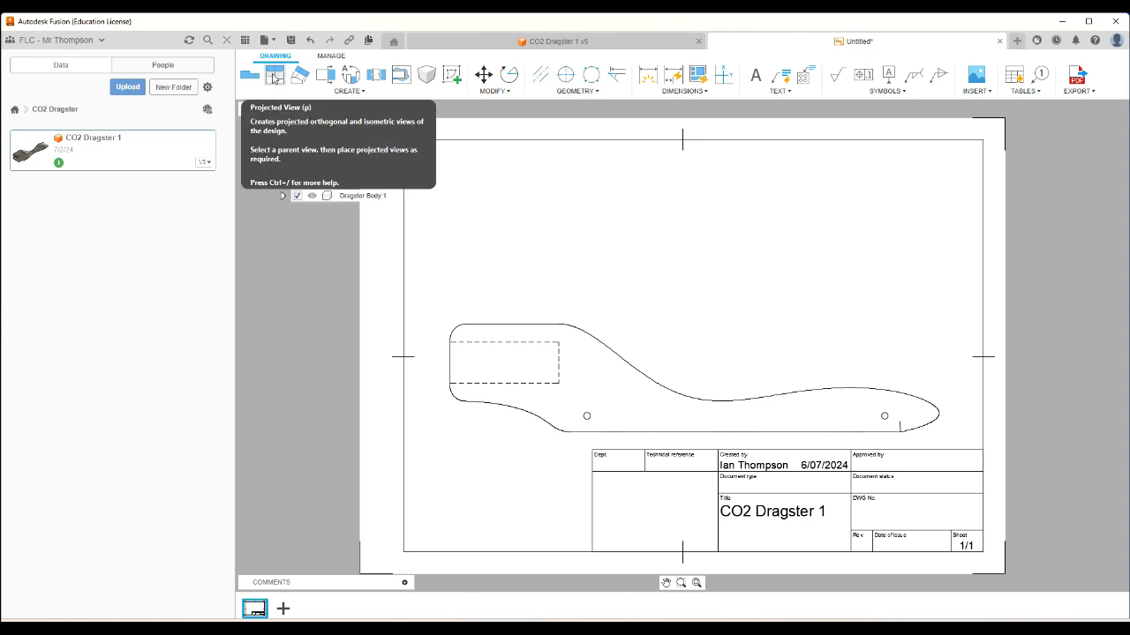
{"action": "left_click", "coordinate": [273, 76]}
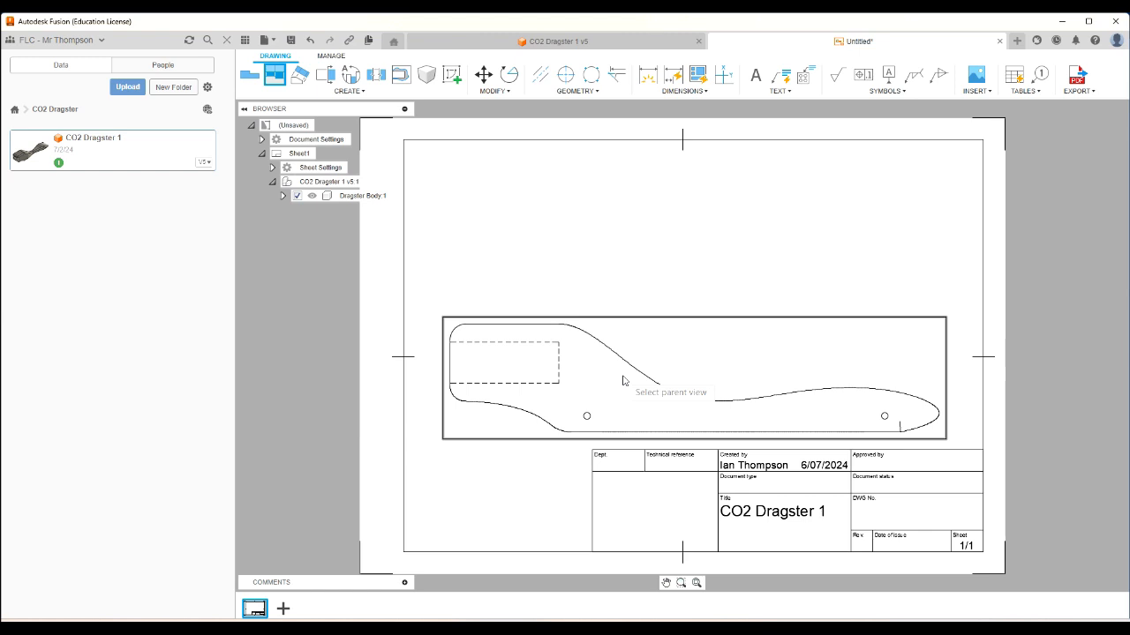
{"action": "left_click", "coordinate": [623, 380]}
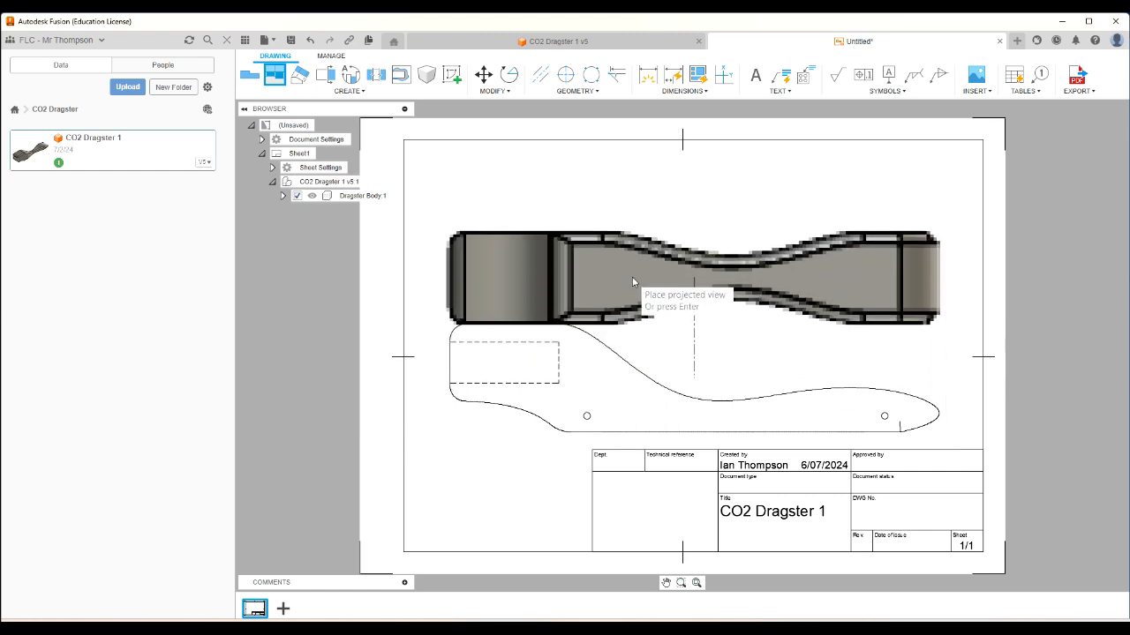
{"action": "left_click", "coordinate": [629, 217]}
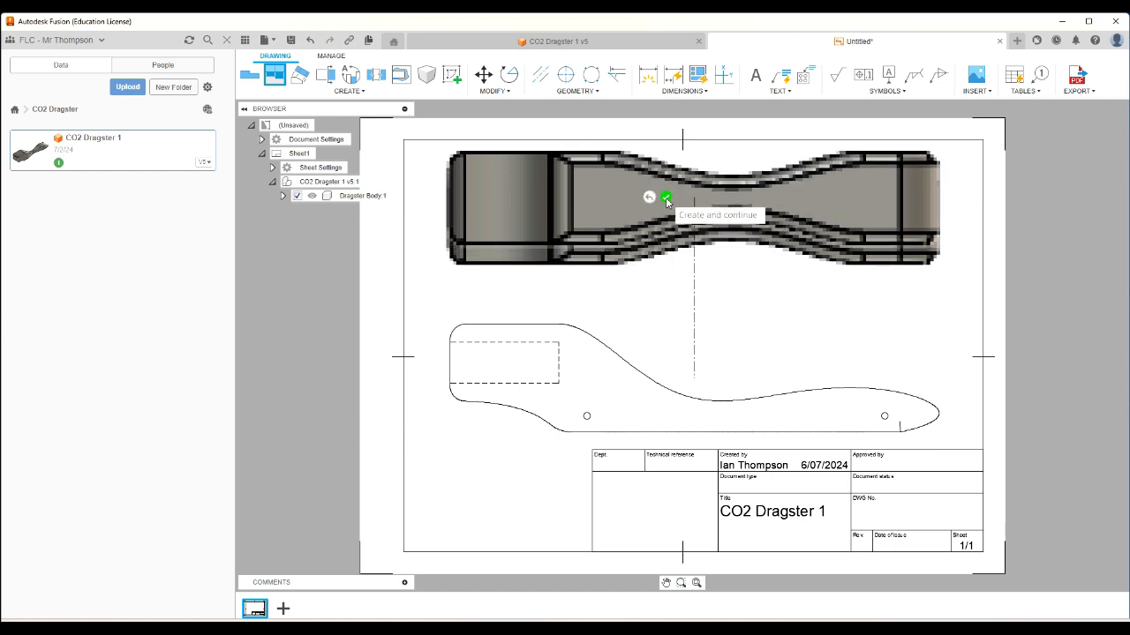
{"action": "left_click", "coordinate": [667, 199]}
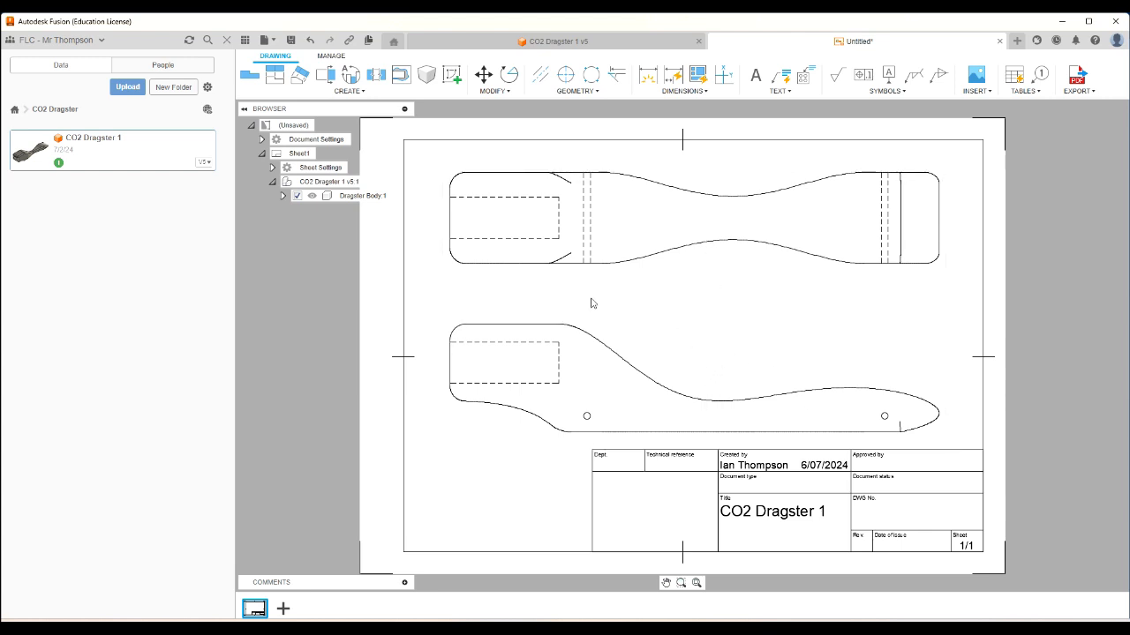
{"action": "left_click", "coordinate": [265, 40]}
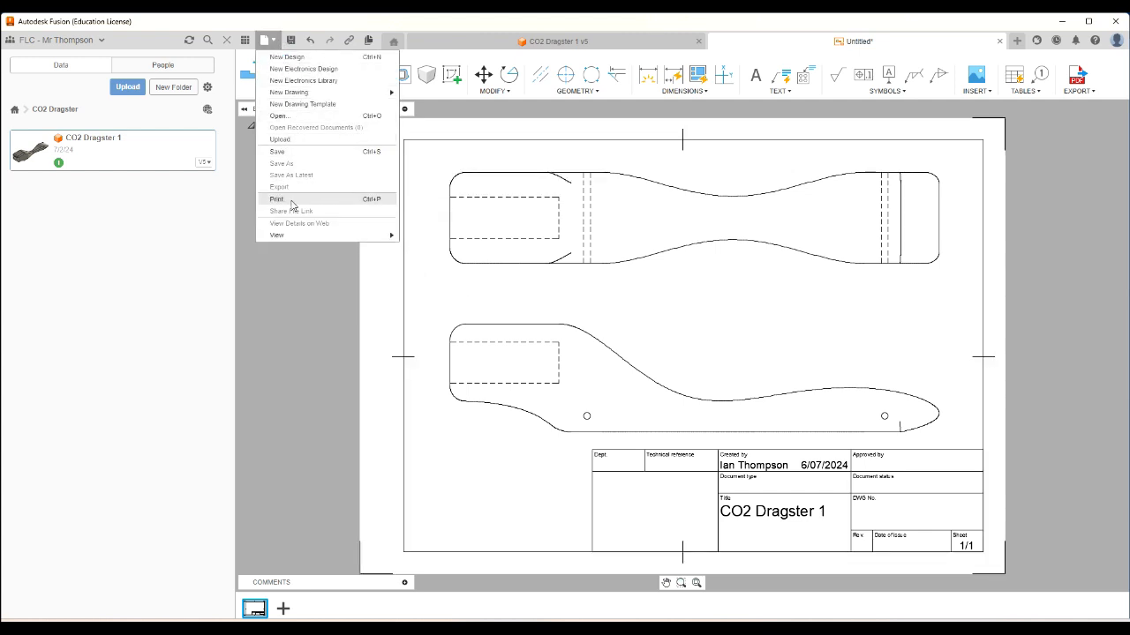
- Dismiss the File menu and bring up the Print dialog with Ctrl+P
{"action": "key", "text": "Escape"}
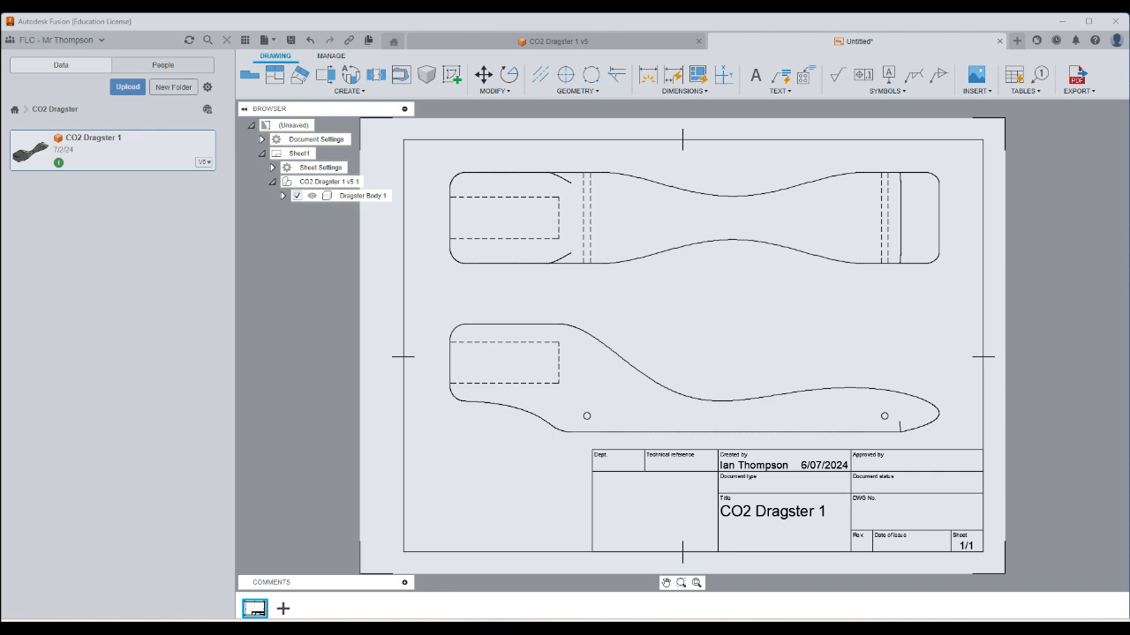
{"action": "key", "text": "ctrl+p"}
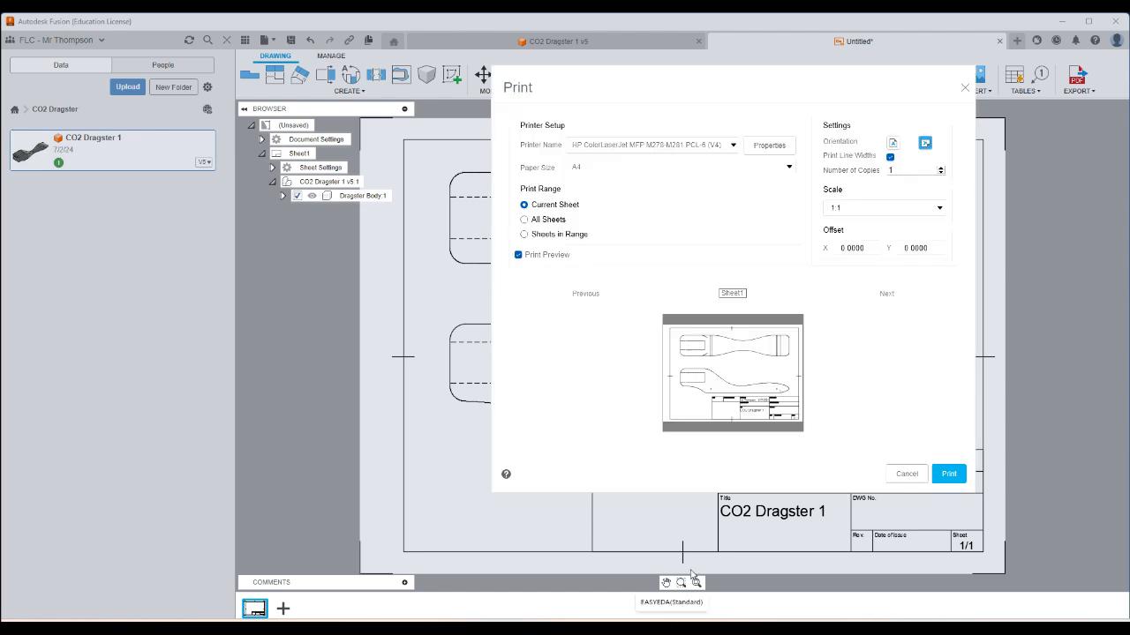
- Keep the print scale at 1:1 in the Print dialog
{"action": "left_click_drag", "start_coordinate": [686, 76], "coordinate": [712, 104]}
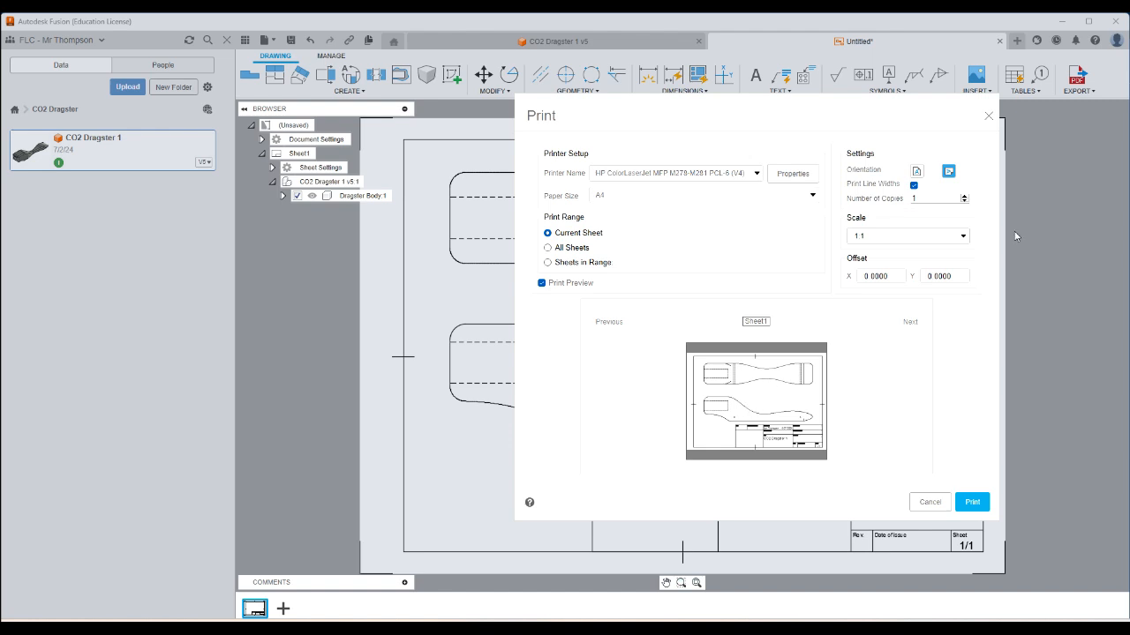
{"action": "left_click", "coordinate": [960, 240]}
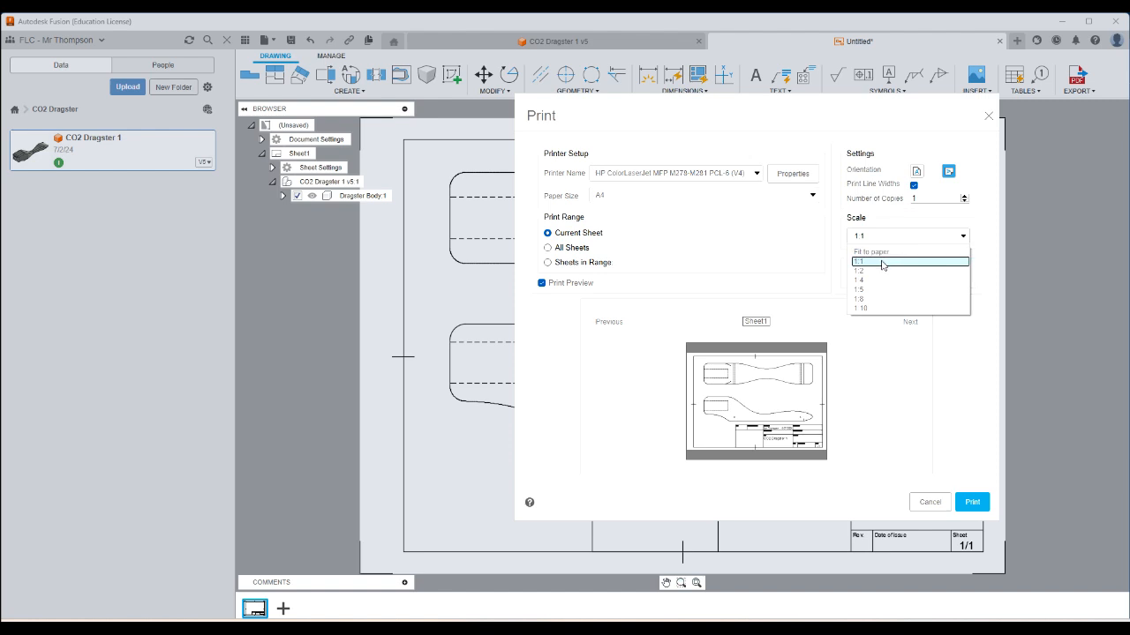
{"action": "left_click", "coordinate": [882, 262]}
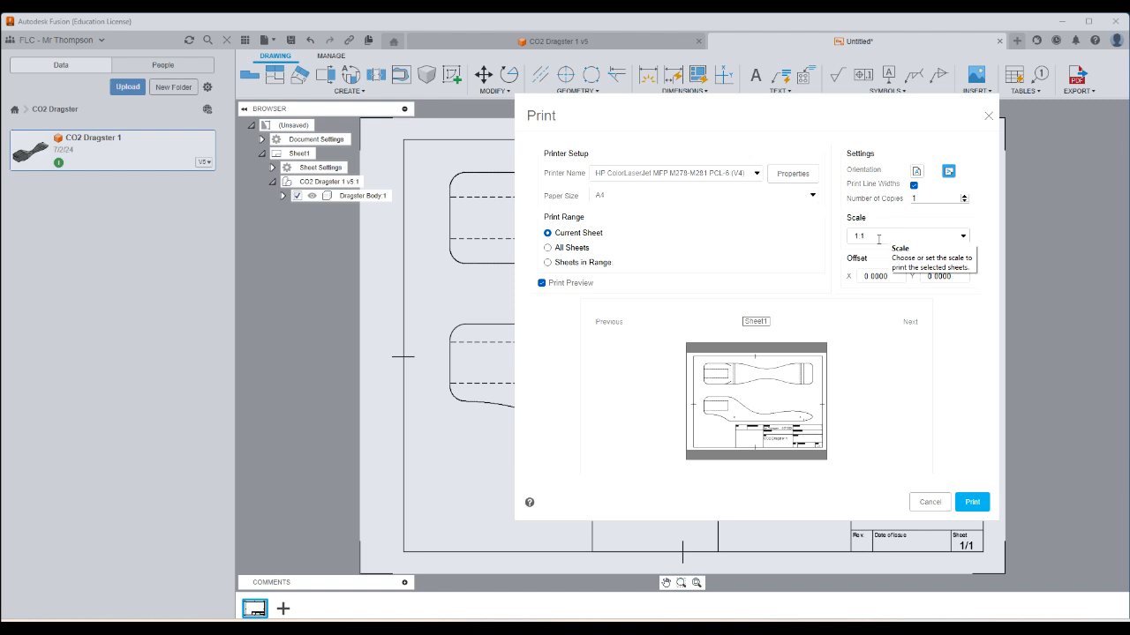
{"action": "left_click", "coordinate": [880, 237]}
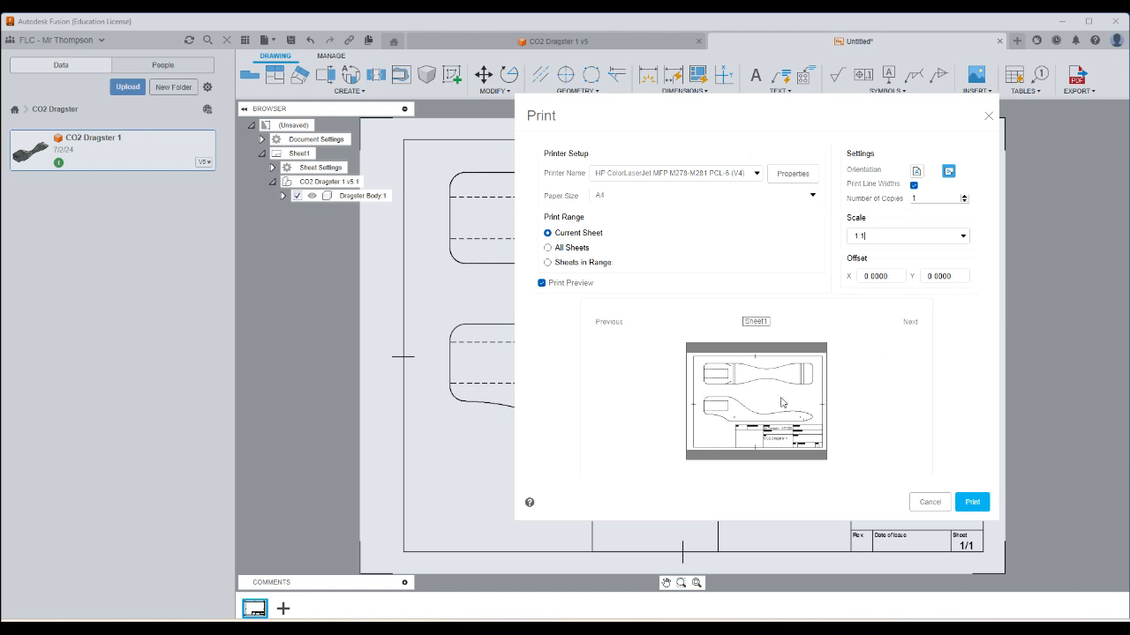
- Set the horizontal print offset to 0 and send the sheet to the printer
{"action": "double_click", "coordinate": [869, 276]}
{"action": "type", "text": "10"}
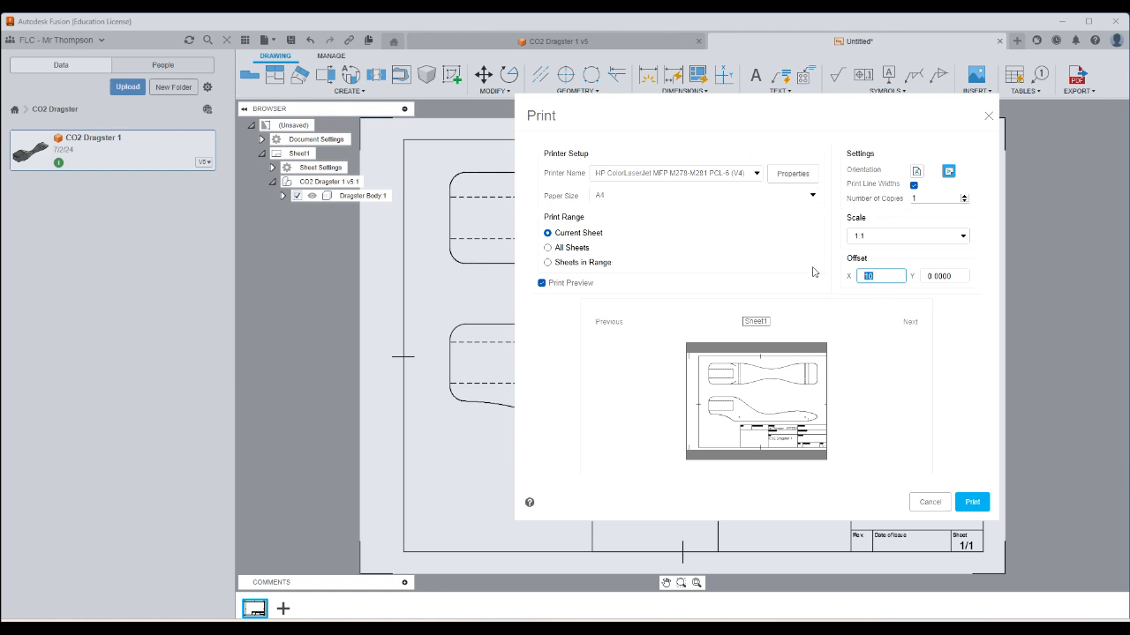
{"action": "type", "text": "0"}
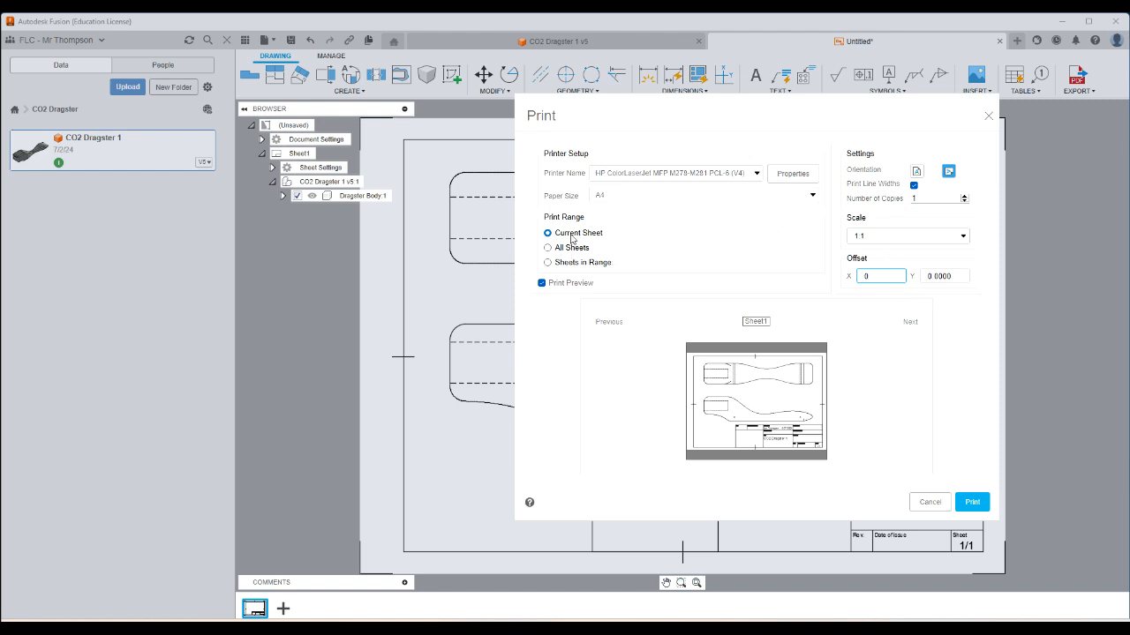
{"action": "left_click", "coordinate": [962, 503]}
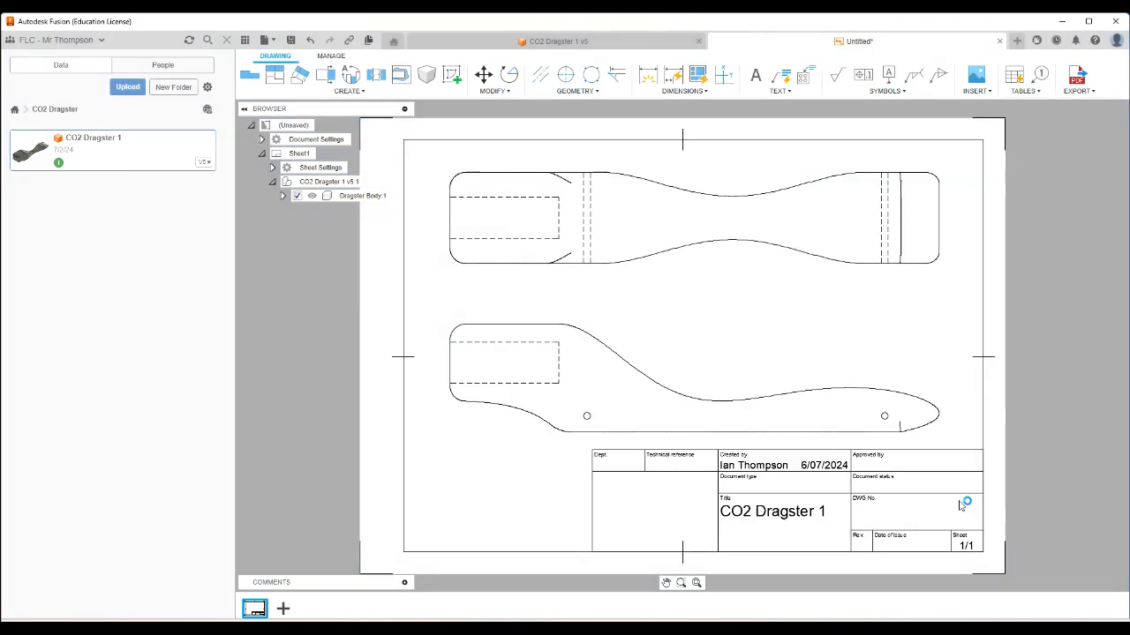